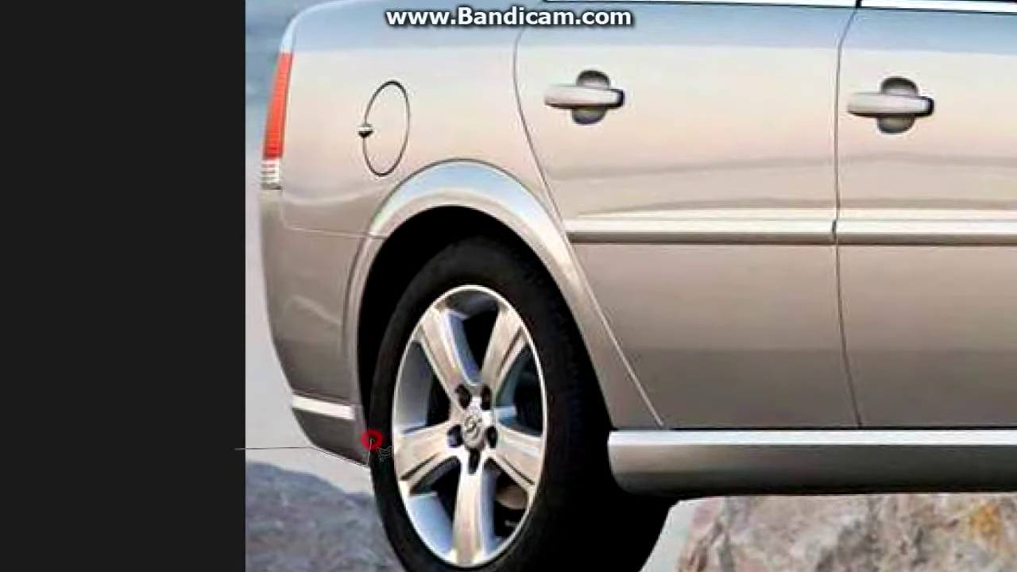
# Trace a polygonal selection around the Opel's rear arch, sill, front arch and bumper, then transform it
pyautogui.moveTo(369, 270); pyautogui.dragTo(403, 224)
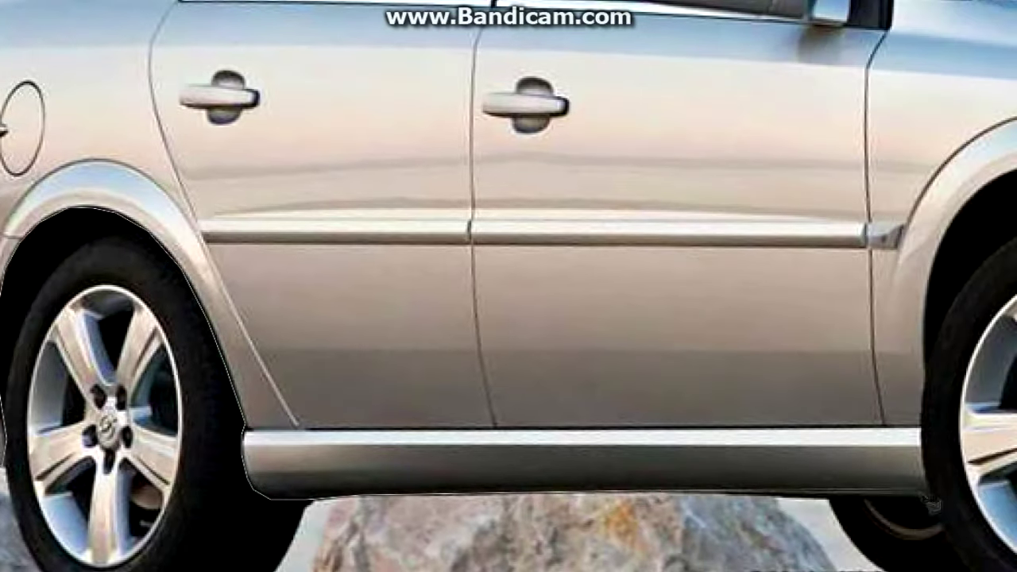
pyautogui.moveTo(681, 513); pyautogui.dragTo(934, 409)
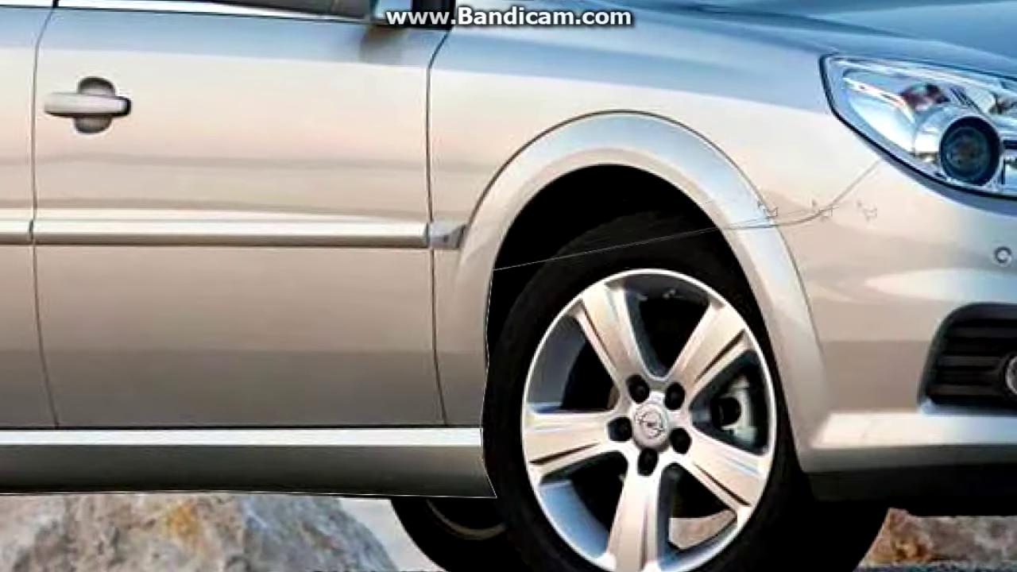
pyautogui.moveTo(941, 278); pyautogui.dragTo(582, 184)
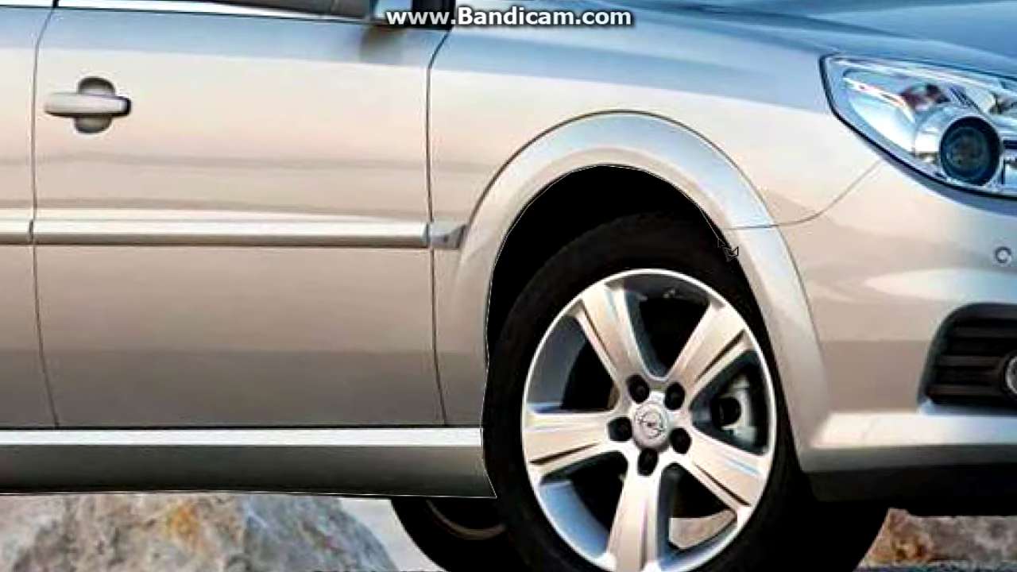
pyautogui.moveTo(772, 350)
pyautogui.mouseDown()
pyautogui.moveTo(735, 365)
pyautogui.moveTo(965, 343)
pyautogui.moveTo(890, 321)
pyautogui.mouseUp()
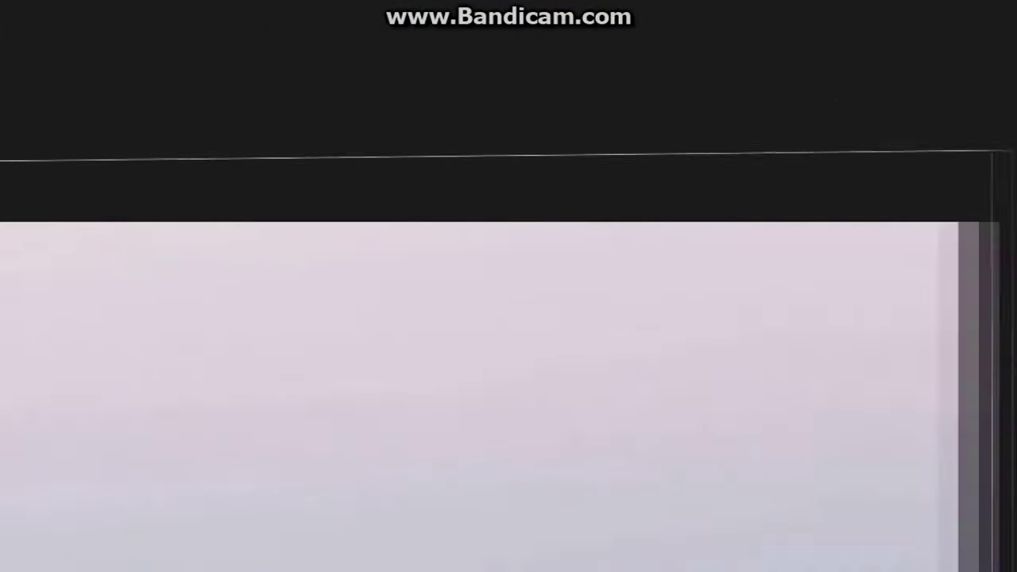
pyautogui.moveTo(995, 327); pyautogui.dragTo(1015, 156)
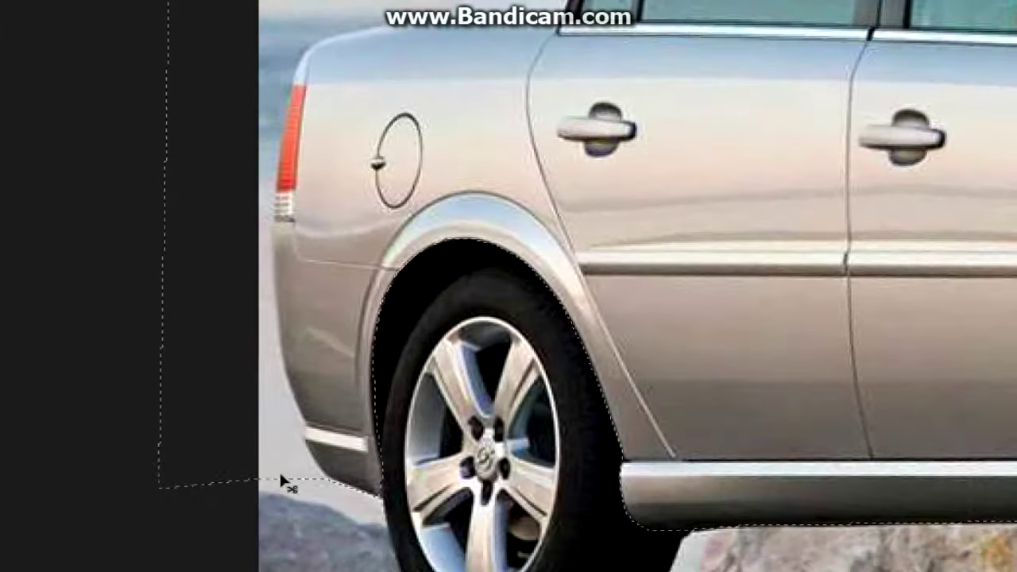
pyautogui.rightClick(443, 279)
pyautogui.click(488, 474)
# Deselect, then lasso the BMW's front bumper along its splitter edge
pyautogui.hotkey('ctrl', 'd')
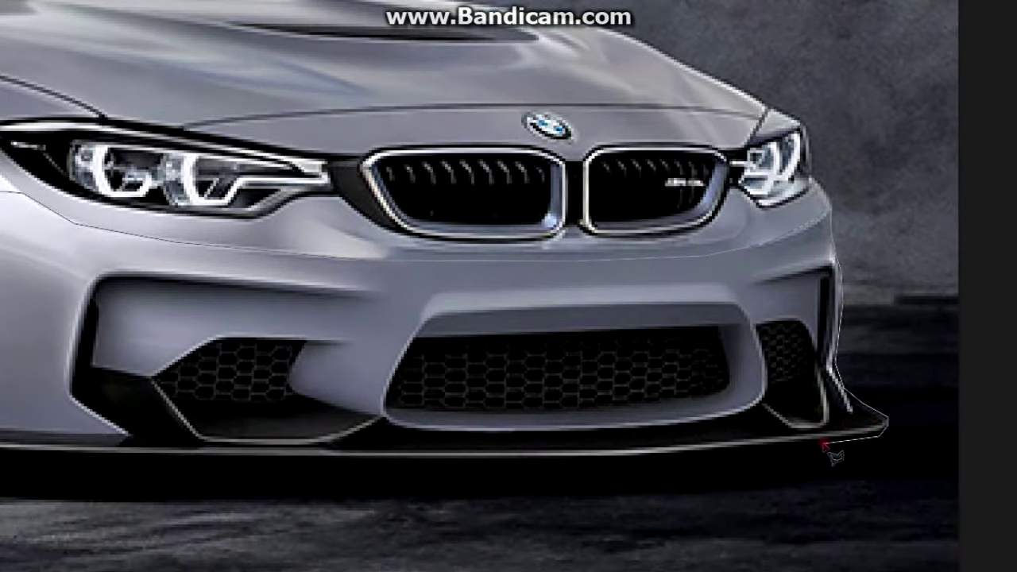
pyautogui.moveTo(830, 454); pyautogui.dragTo(153, 455)
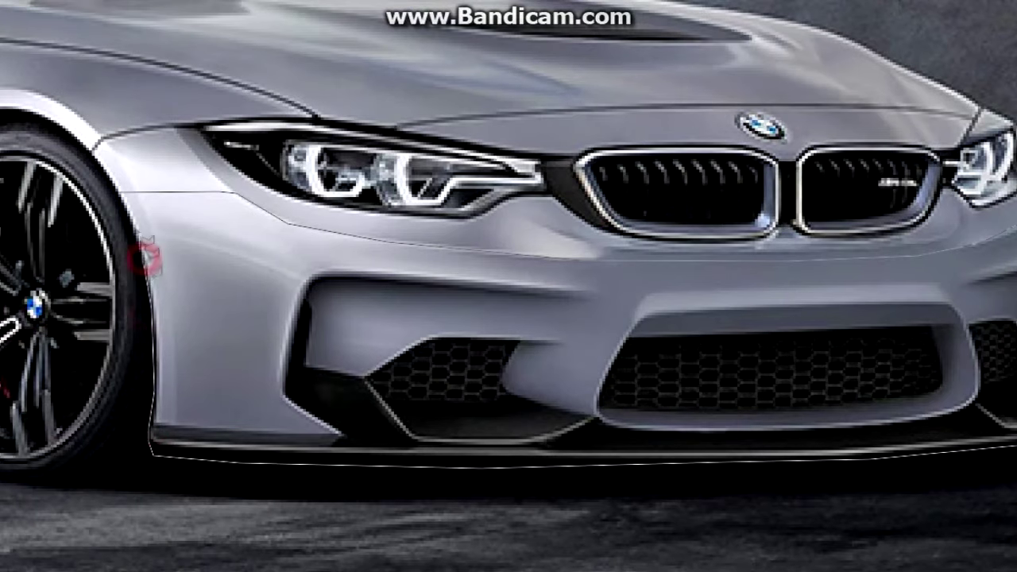
pyautogui.moveTo(159, 322); pyautogui.dragTo(119, 198)
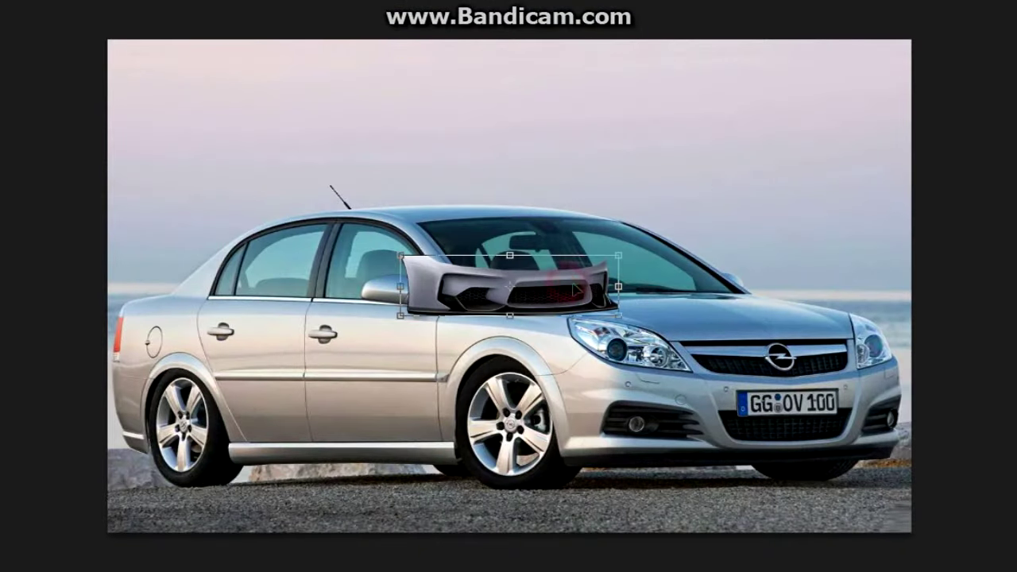
# Move the pasted bumper to the Opel's front and narrow it from the left
pyautogui.moveTo(545, 297); pyautogui.dragTo(752, 413)
pyautogui.hotkey('ctrl', 't')
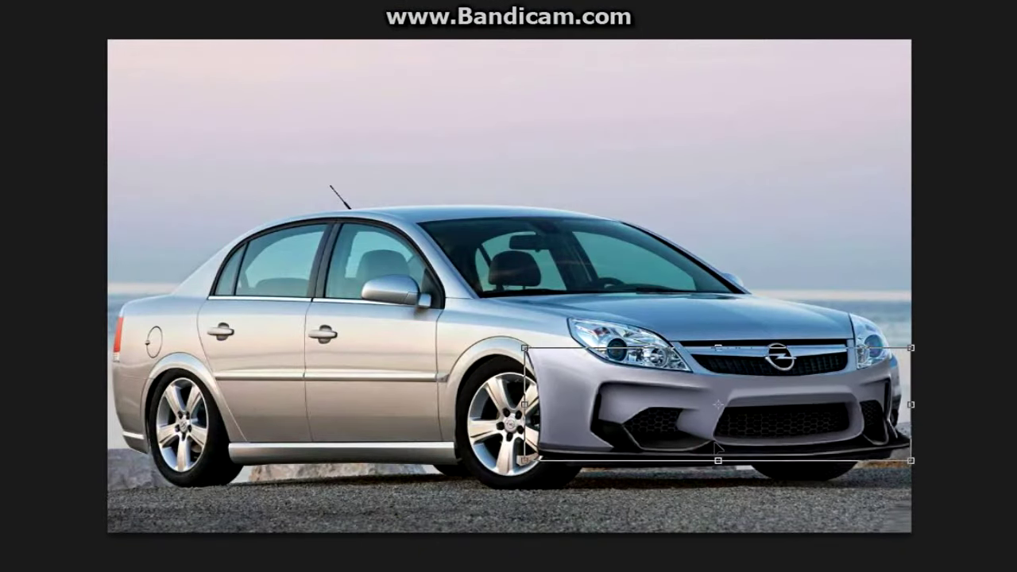
pyautogui.hotkey('ctrl', '+')
pyautogui.moveTo(540, 390)
pyautogui.mouseDown()
pyautogui.moveTo(601, 390)
pyautogui.moveTo(570, 390)
pyautogui.mouseUp()
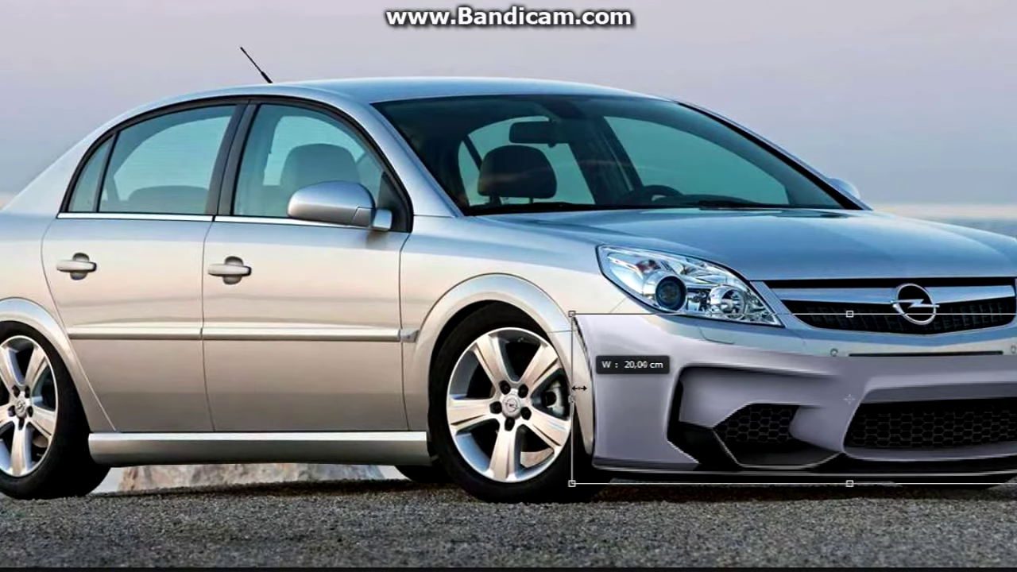
pyautogui.hscroll(5, 569, 390)
# Skew the bumper to fit the front end, making it 7,20 cm tall
pyautogui.rightClick(920, 392)
pyautogui.click(906, 204)
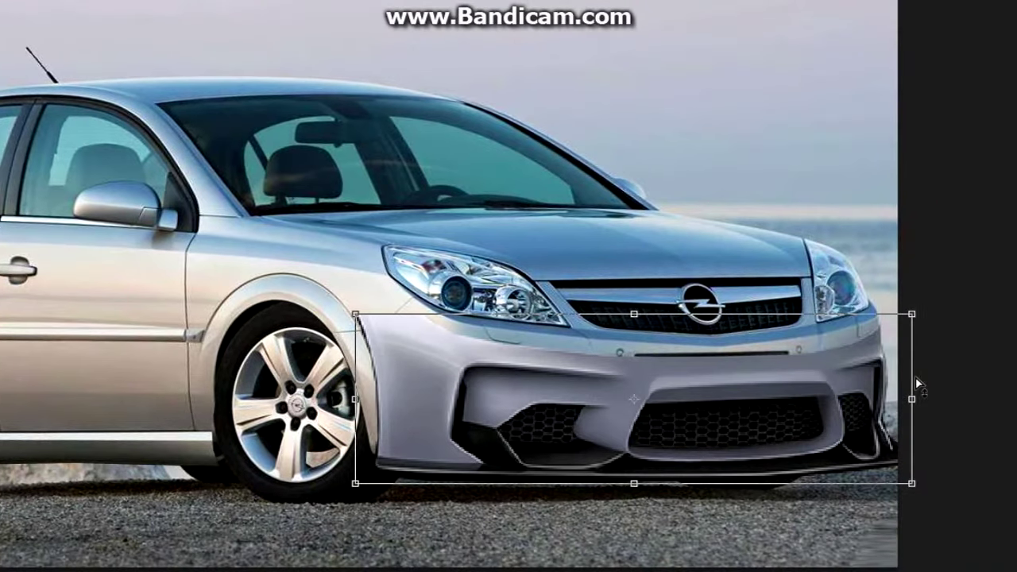
pyautogui.moveTo(912, 399); pyautogui.dragTo(914, 361)
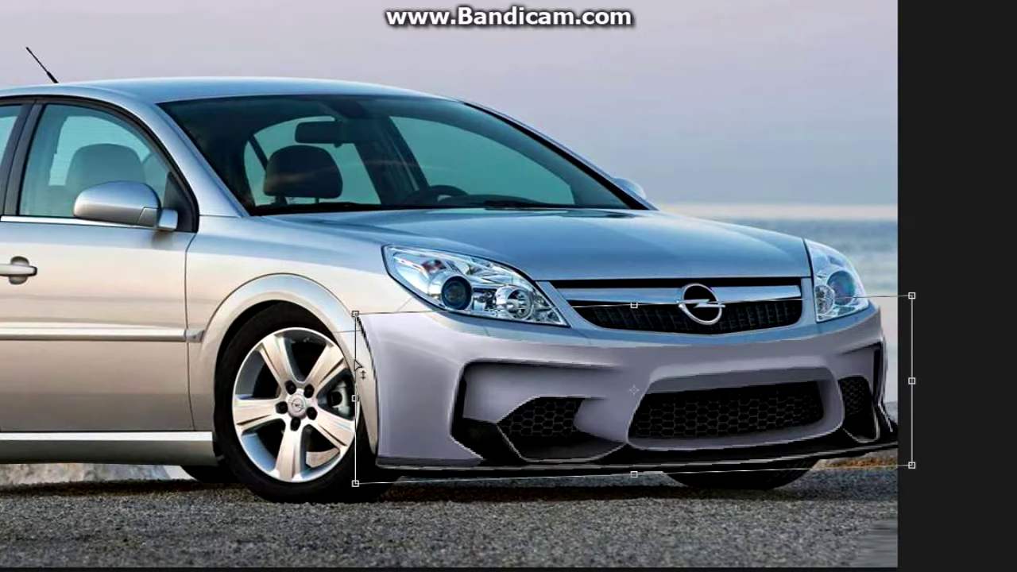
pyautogui.moveTo(359, 367); pyautogui.dragTo(359, 355)
pyautogui.moveTo(634, 474); pyautogui.dragTo(637, 474)
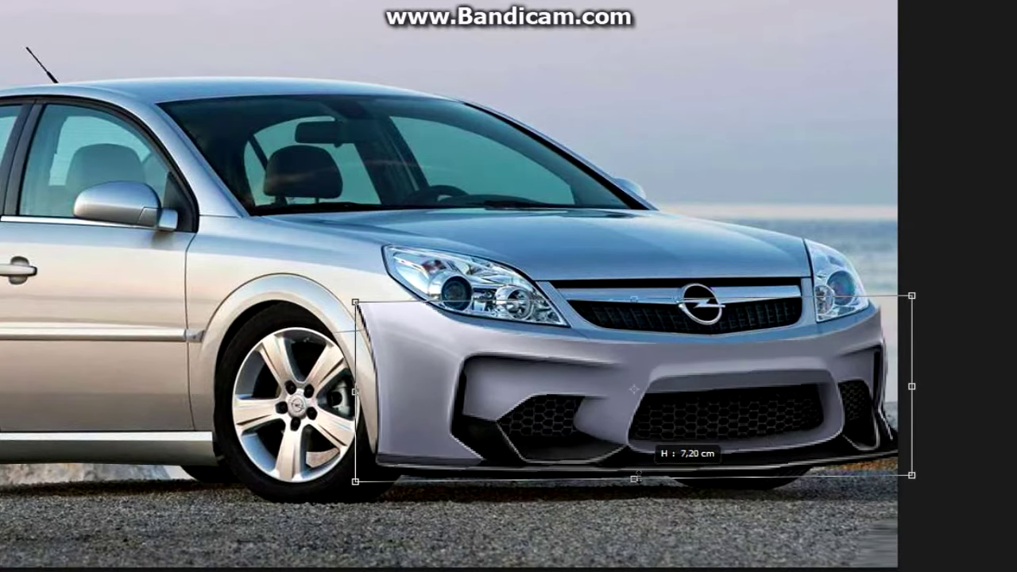
pyautogui.moveTo(359, 372); pyautogui.dragTo(362, 366)
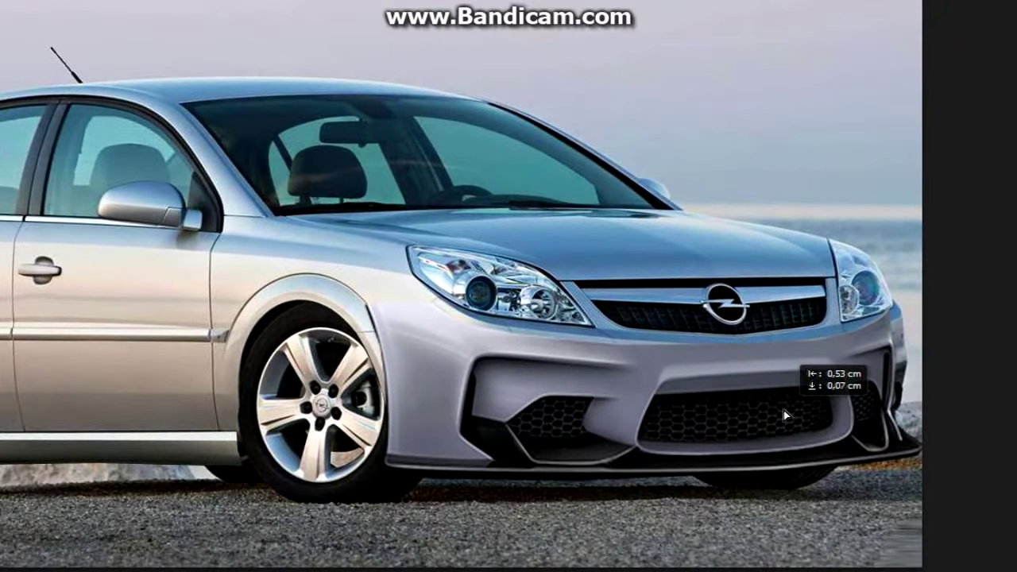
pyautogui.moveTo(784, 415); pyautogui.dragTo(786, 416)
# Widen the bumper to 20.50 cm and raise its Levels midtones to 1,43
pyautogui.rightClick(751, 387)
pyautogui.click(803, 517)
pyautogui.moveTo(921, 391); pyautogui.dragTo(937, 394)
pyautogui.rightClick(929, 391)
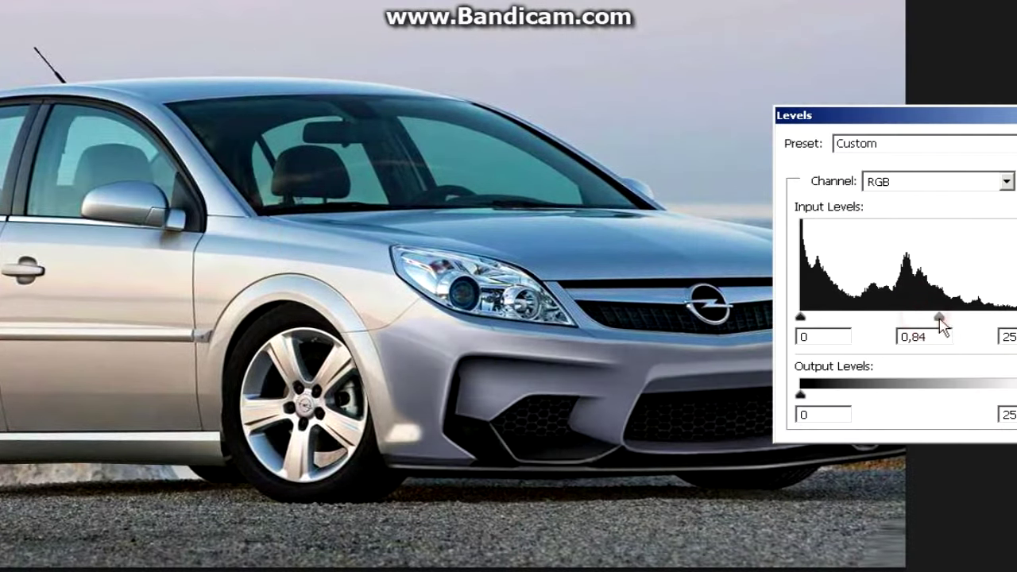
pyautogui.moveTo(940, 318); pyautogui.dragTo(892, 317)
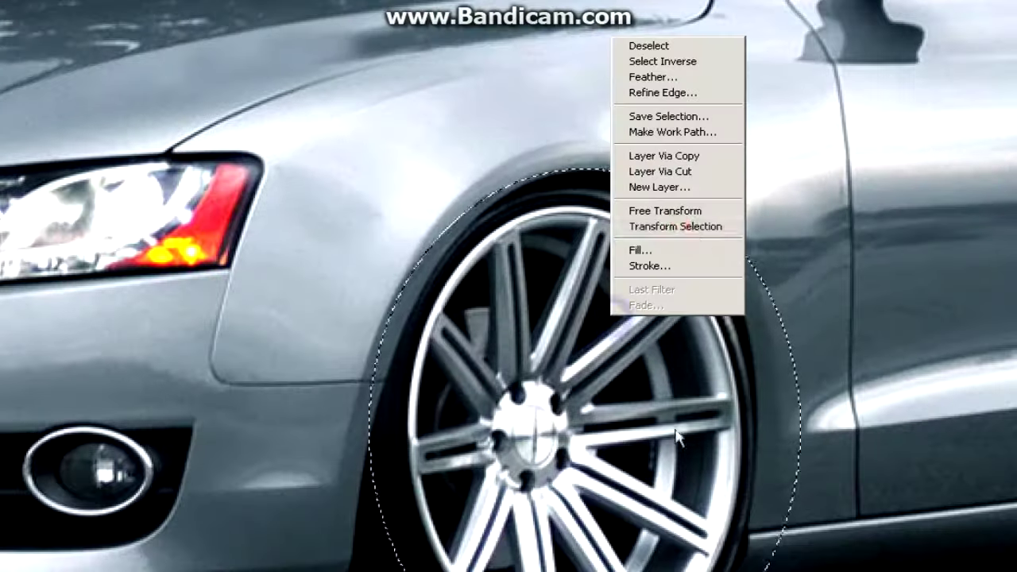
# Fit an elliptical selection to the Audi rim, then place and scale the wheel to 6,60 cm tall in the front arch
pyautogui.click(675, 226)
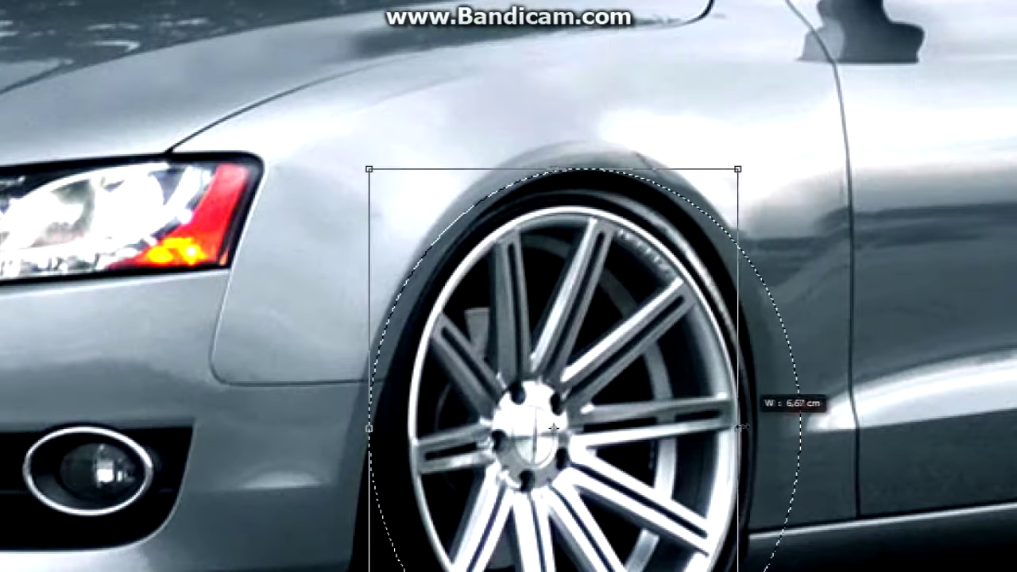
pyautogui.moveTo(368, 422); pyautogui.dragTo(404, 422)
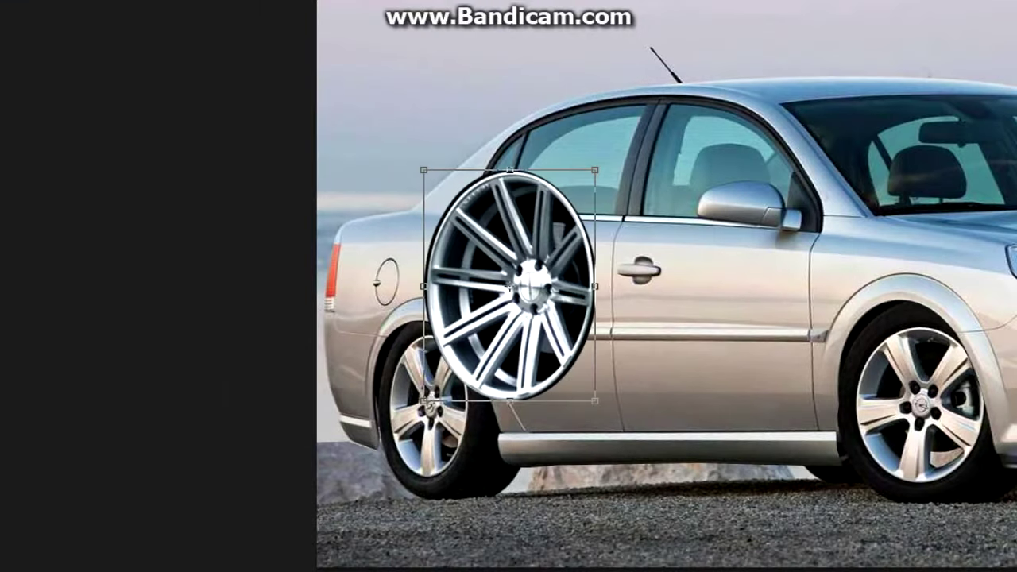
pyautogui.moveTo(485, 270); pyautogui.dragTo(894, 397)
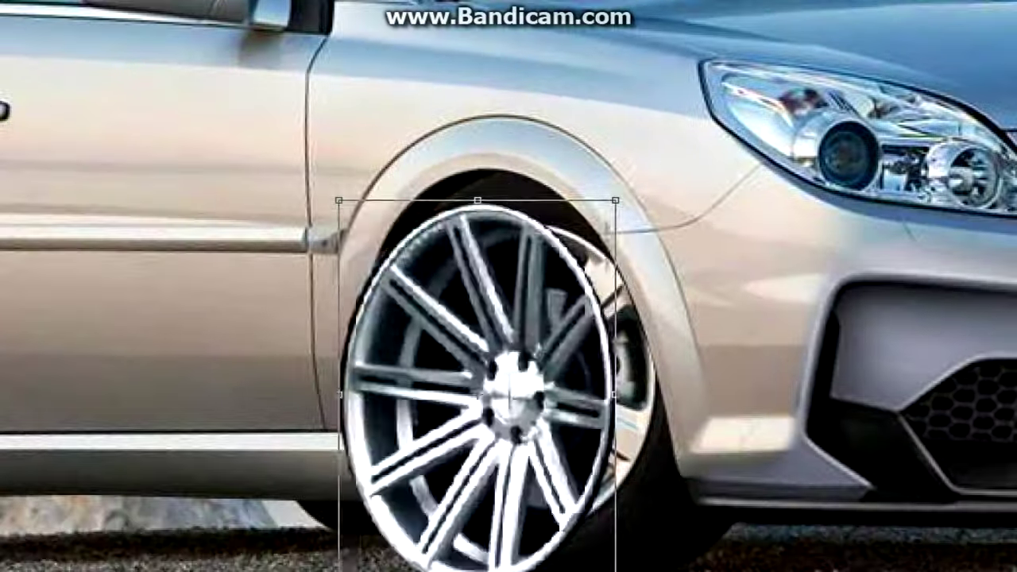
pyautogui.moveTo(652, 349); pyautogui.dragTo(670, 342)
pyautogui.moveTo(521, 556); pyautogui.dragTo(530, 467)
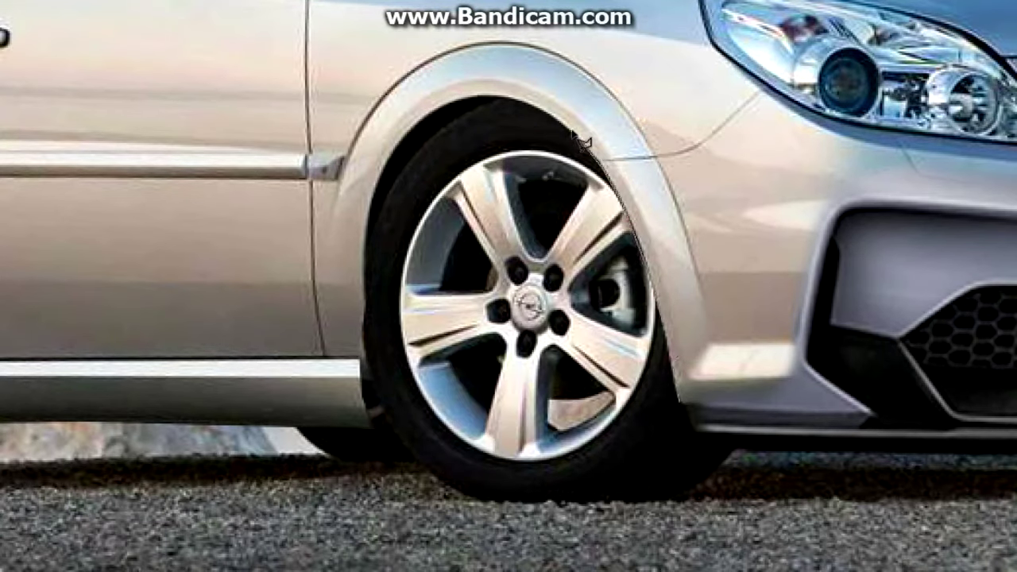
# Lasso the fender around the front wheel and layer it above the multi-spoke wheel
pyautogui.click(726, 182)
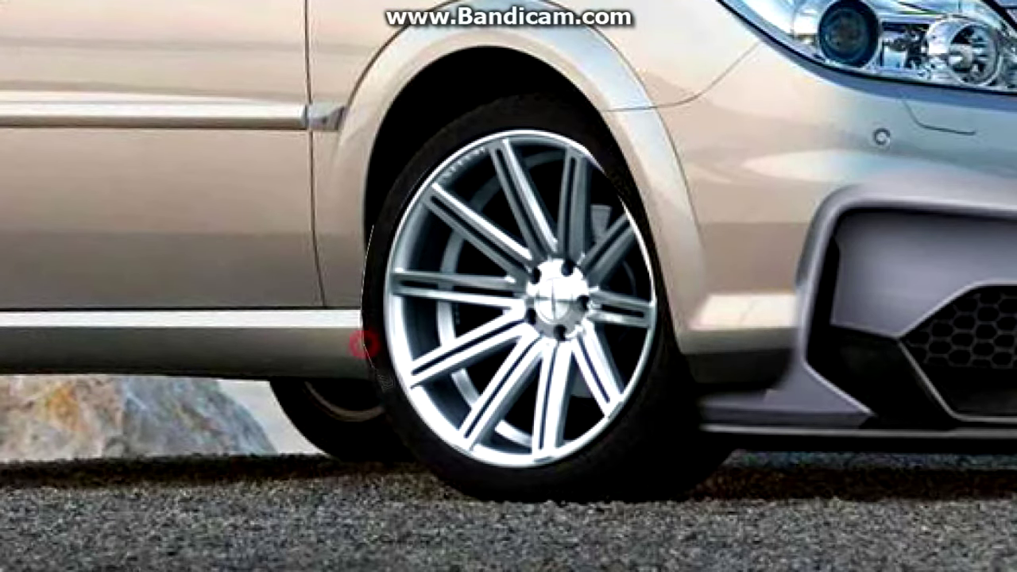
pyautogui.moveTo(364, 343); pyautogui.dragTo(431, 503)
pyautogui.rightClick(470, 215)
pyautogui.click(481, 225)
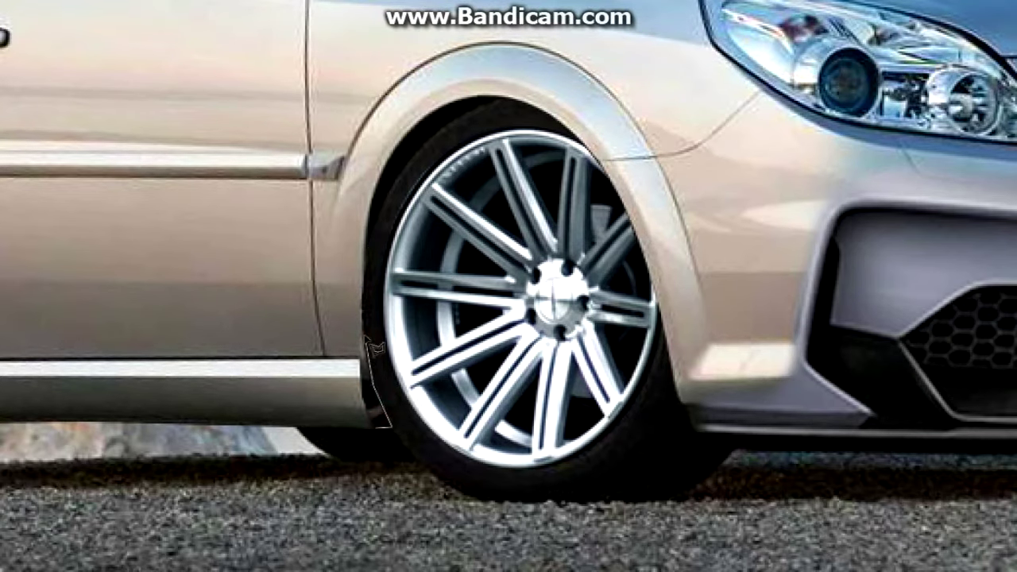
pyautogui.scroll(-5, 674, 186)
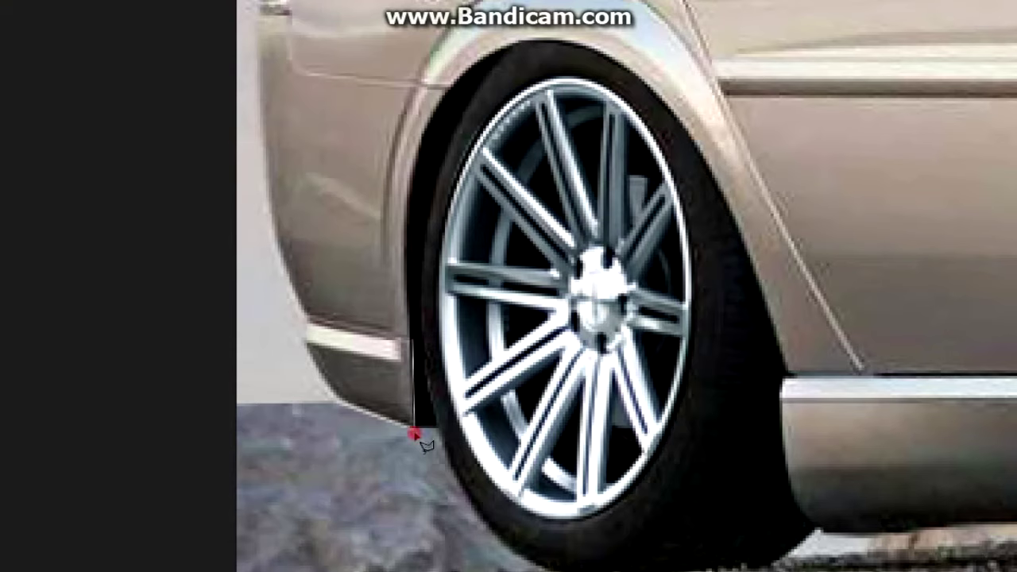
# Stretch the rear bumper's lower corner down to 2,33 cm and deselect
pyautogui.doubleClick(403, 347)
pyautogui.hotkey('ctrl', 't')
pyautogui.moveTo(359, 420); pyautogui.dragTo(359, 504)
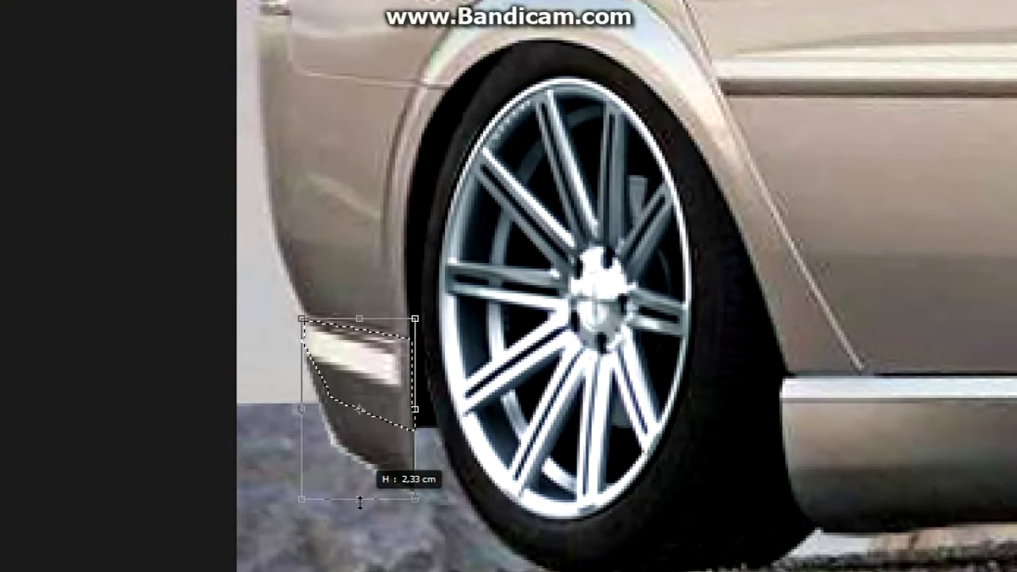
pyautogui.moveTo(359, 315); pyautogui.dragTo(359, 307)
pyautogui.moveTo(414, 407); pyautogui.dragTo(416, 401)
pyautogui.press('Return')
pyautogui.rightClick(399, 301)
pyautogui.click(430, 316)
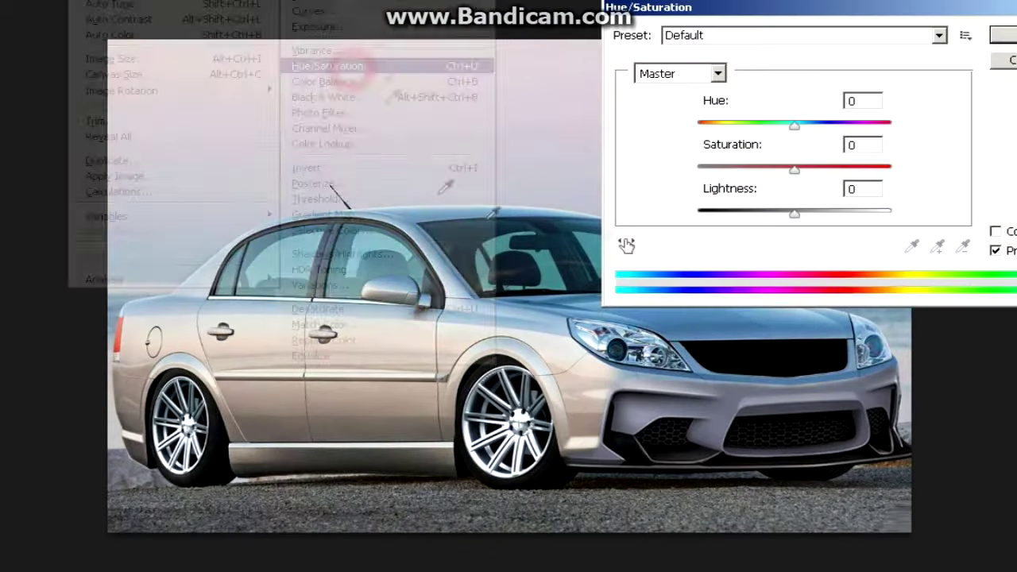
# Colorize the image with Hue/Saturation at hue about 205 and saturation 55
pyautogui.click(994, 231)
pyautogui.moveTo(746, 169)
pyautogui.mouseDown()
pyautogui.moveTo(707, 169)
pyautogui.moveTo(804, 170)
pyautogui.mouseUp()
pyautogui.moveTo(697, 126)
pyautogui.mouseDown()
pyautogui.moveTo(833, 138)
pyautogui.moveTo(808, 137)
pyautogui.moveTo(816, 143)
pyautogui.moveTo(833, 135)
pyautogui.mouseUp()
pyautogui.press('Return')
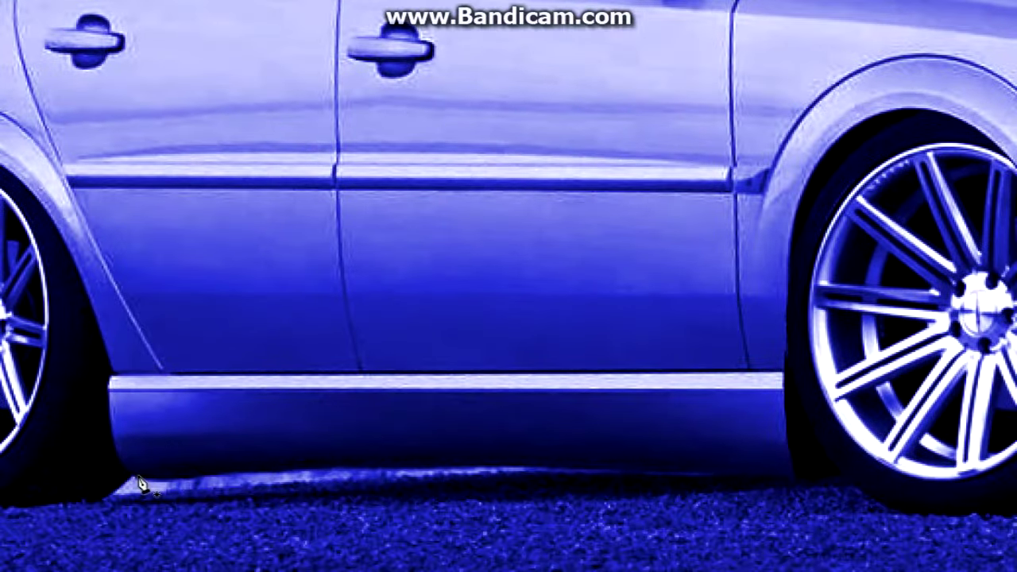
# Pen-trace the car's outline along the sill and around the front wheel arch
pyautogui.click(139, 476)
pyautogui.click(796, 481)
pyautogui.moveTo(451, 478); pyautogui.dragTo(451, 461)
pyautogui.click(804, 189)
pyautogui.click(861, 121)
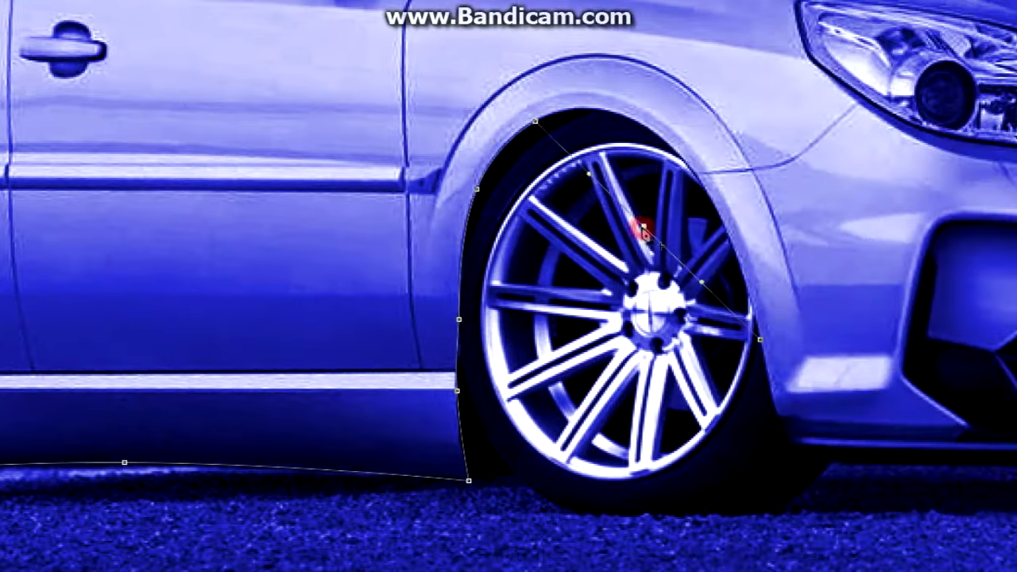
pyautogui.moveTo(643, 231); pyautogui.dragTo(664, 142)
pyautogui.moveTo(707, 197); pyautogui.dragTo(724, 231)
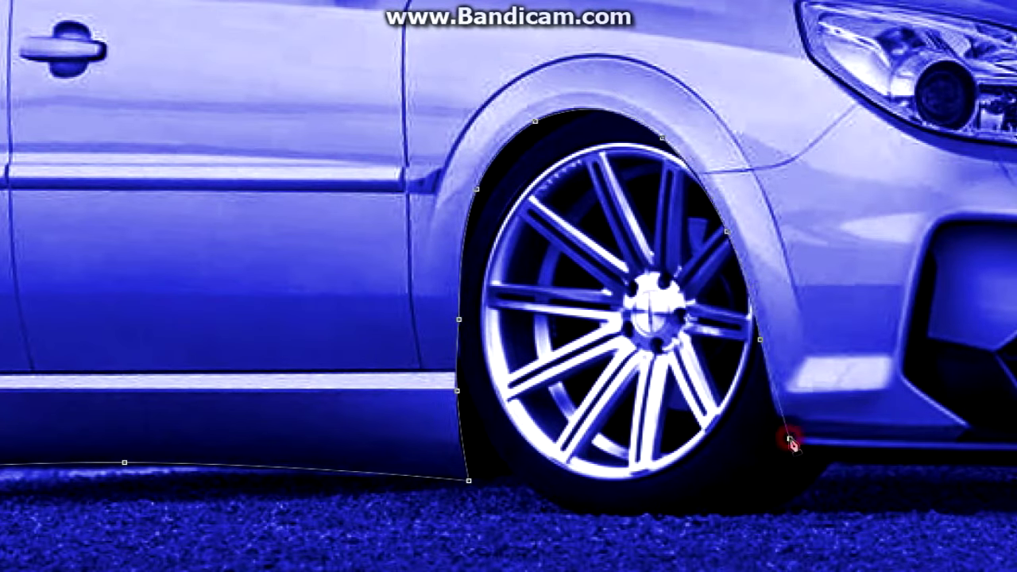
pyautogui.hscroll(5, 521, 452)
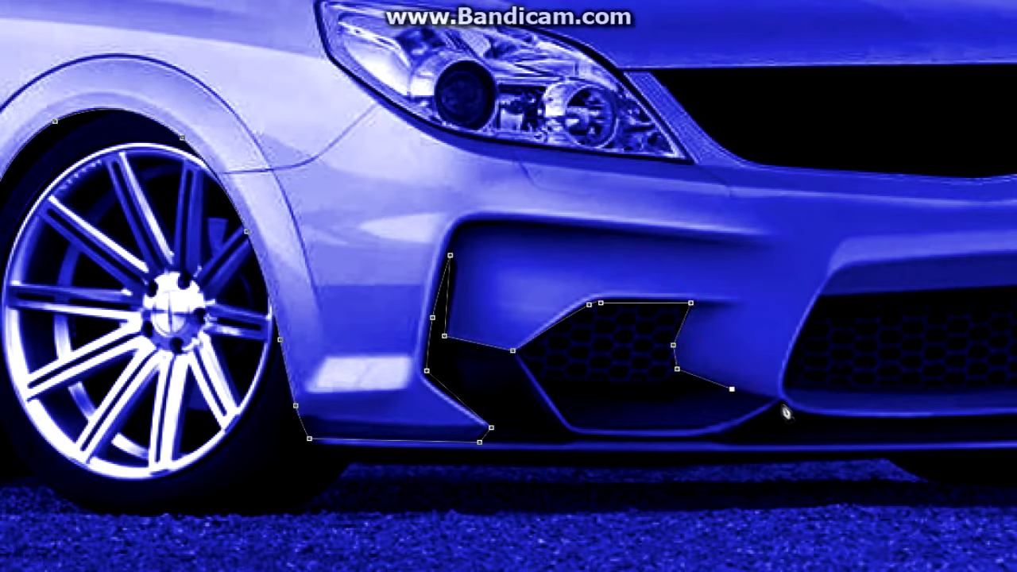
pyautogui.hscroll(4, 840, 395)
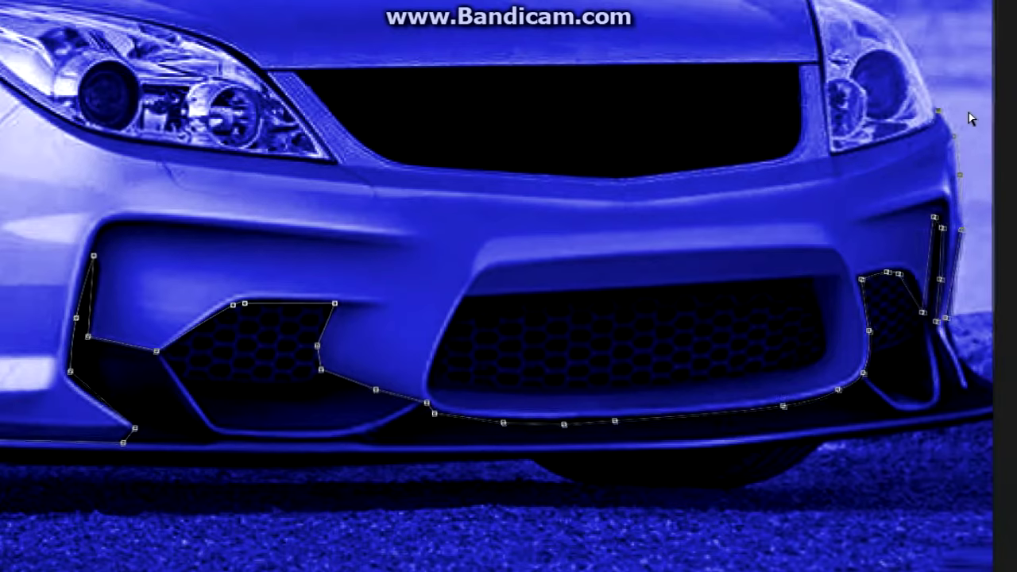
pyautogui.hotkey('ctrl', '+')
pyautogui.hscroll(5, 969, 118)
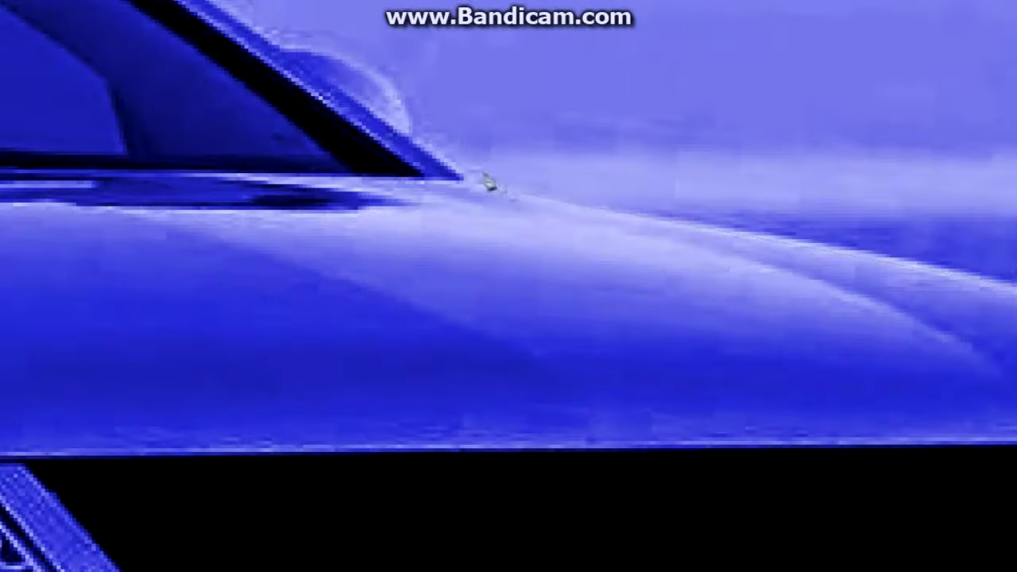
# Continue the path along the hood, roofline and C-pillar corner
pyautogui.click(843, 256)
pyautogui.scroll(3, 484, 291)
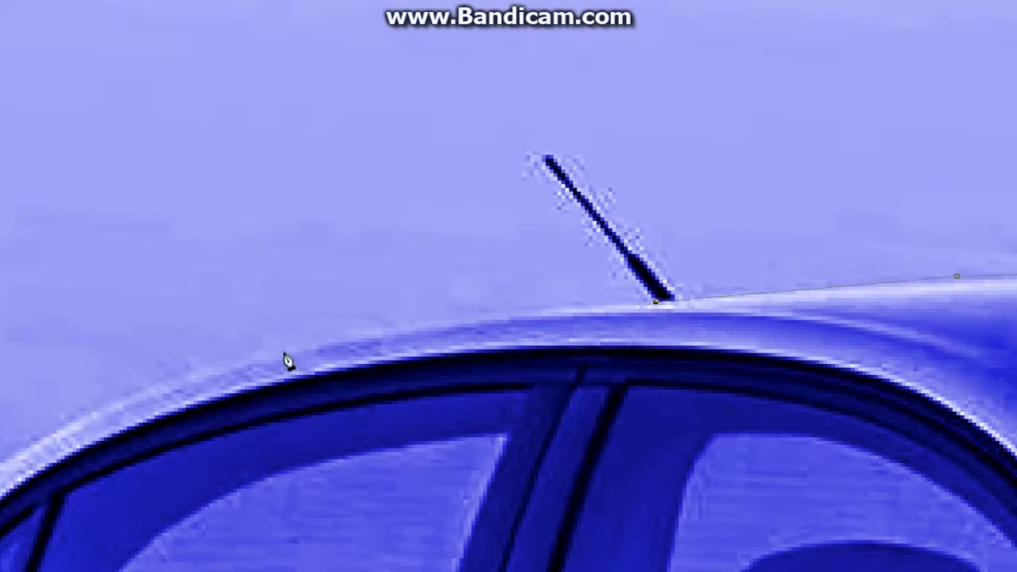
pyautogui.click(500, 324)
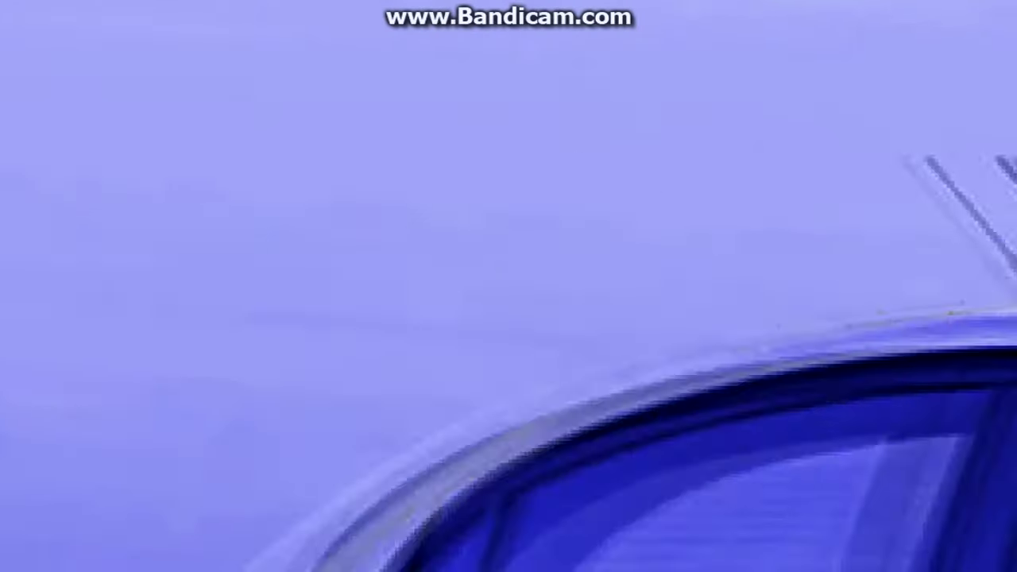
pyautogui.click(563, 379)
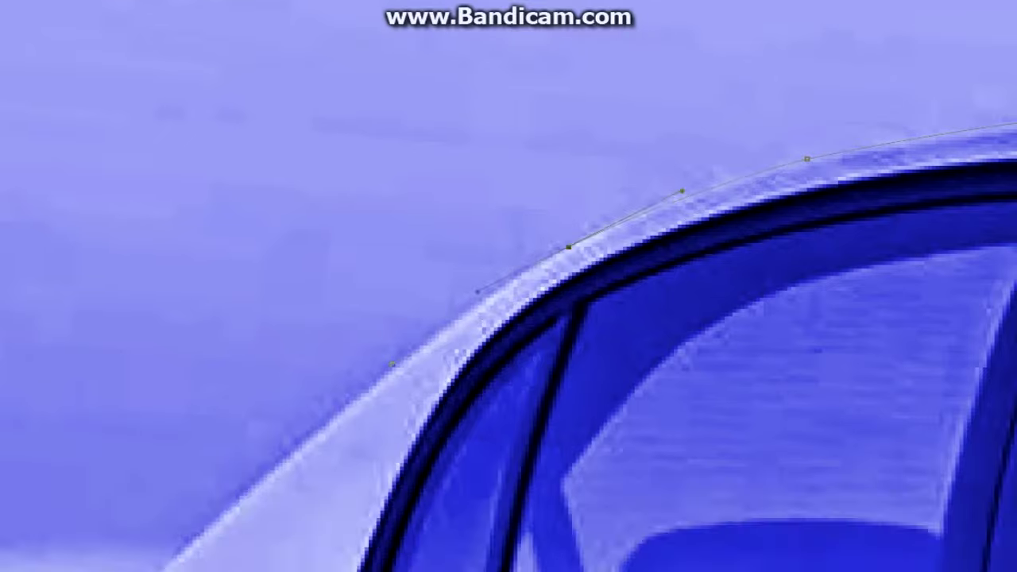
pyautogui.click(315, 490)
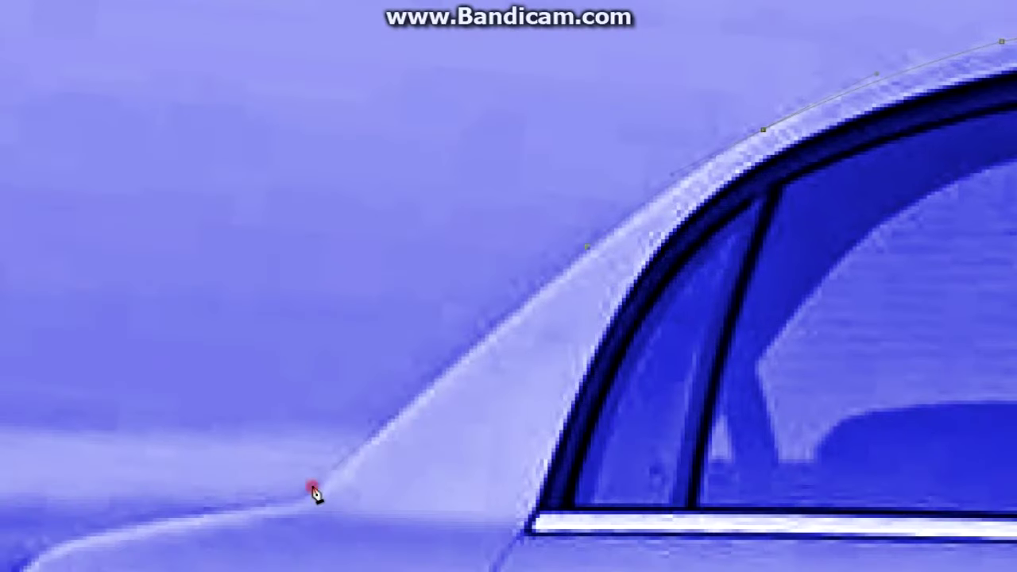
pyautogui.keyDown('alt'); pyautogui.scroll(-3, 80, 401); pyautogui.keyUp('alt')
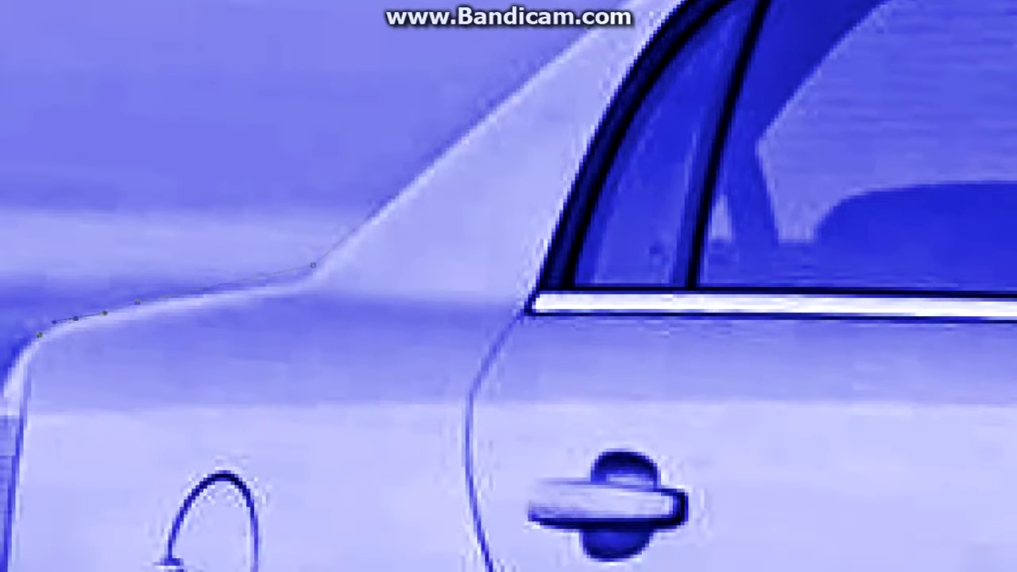
pyautogui.keyDown('alt'); pyautogui.scroll(2, 311, 436); pyautogui.keyUp('alt')
pyautogui.scroll(-2, 310, 436)
pyautogui.scroll(-2, 286, 482)
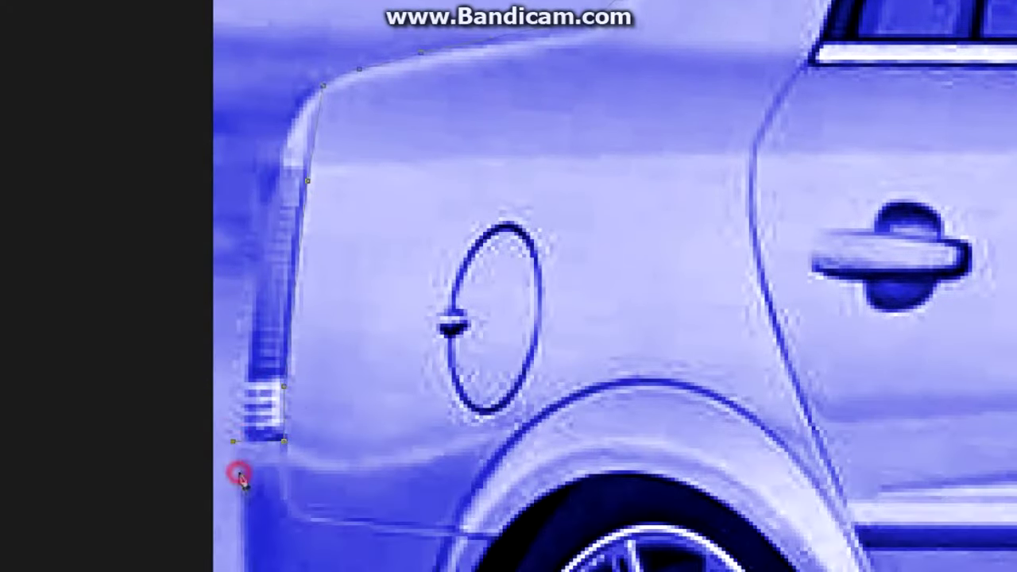
pyautogui.keyDown('alt'); pyautogui.scroll(-2, 240, 478); pyautogui.keyUp('alt')
pyautogui.scroll(-2, 291, 499)
pyautogui.keyDown('alt'); pyautogui.scroll(3, 310, 500); pyautogui.keyUp('alt')
# Complete the path down the rear fender and around the rear wheel arch
pyautogui.click(436, 518)
pyautogui.scroll(3, 444, 222)
pyautogui.click(484, 159)
pyautogui.click(549, 101)
pyautogui.click(741, 121)
pyautogui.click(839, 242)
pyautogui.click(897, 379)
pyautogui.click(945, 514)
pyautogui.scroll(-2, 939, 485)
pyautogui.scroll(-2, 939, 485)
pyautogui.scroll(-1, 993, 486)
# Turn the car path into a selection and invert it to the background
pyautogui.rightClick(1009, 488)
pyautogui.click(685, 202)
pyautogui.press('Return')
pyautogui.hotkey('ctrl', '0')
pyautogui.rightClick(368, 231)
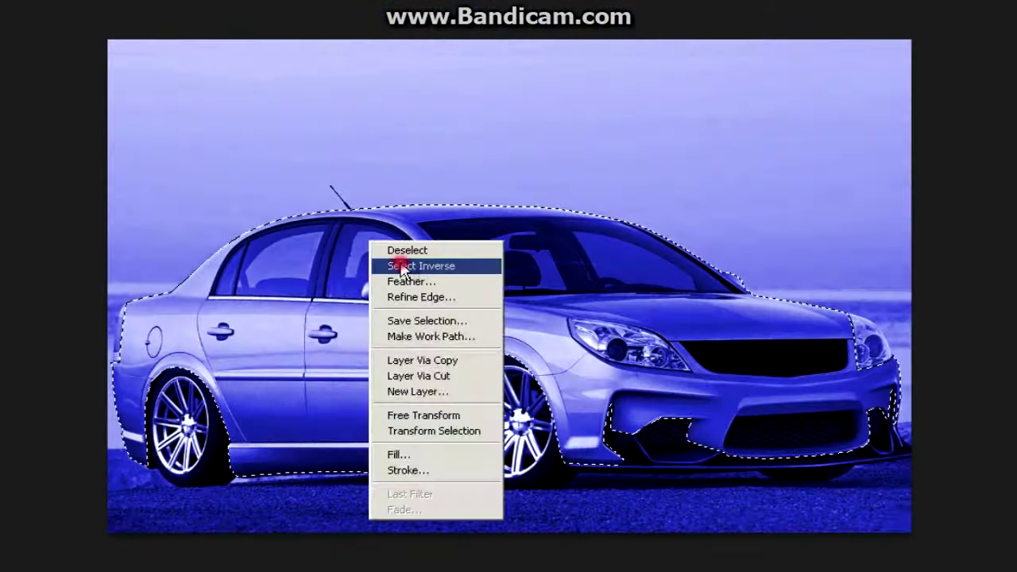
pyautogui.click(419, 266)
# Pen-trace the area below the bumper and turn it into a selection
pyautogui.scroll(5, 590, 318)
pyautogui.click(333, 413)
pyautogui.click(855, 390)
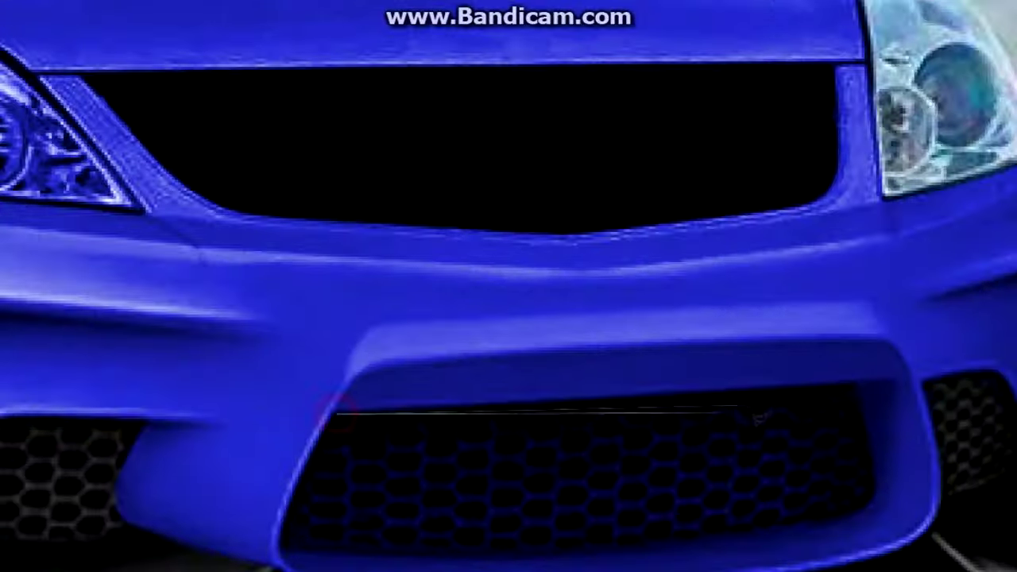
pyautogui.click(616, 549)
pyautogui.click(286, 546)
pyautogui.click(333, 413)
pyautogui.hotkey('ctrl', 'Return')
pyautogui.rightClick(422, 229)
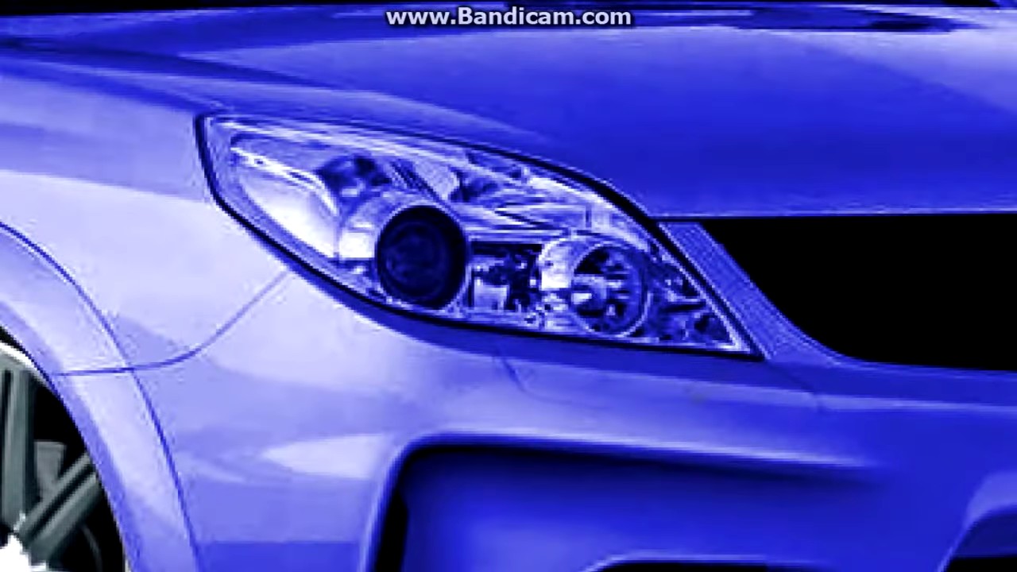
pyautogui.click(767, 359)
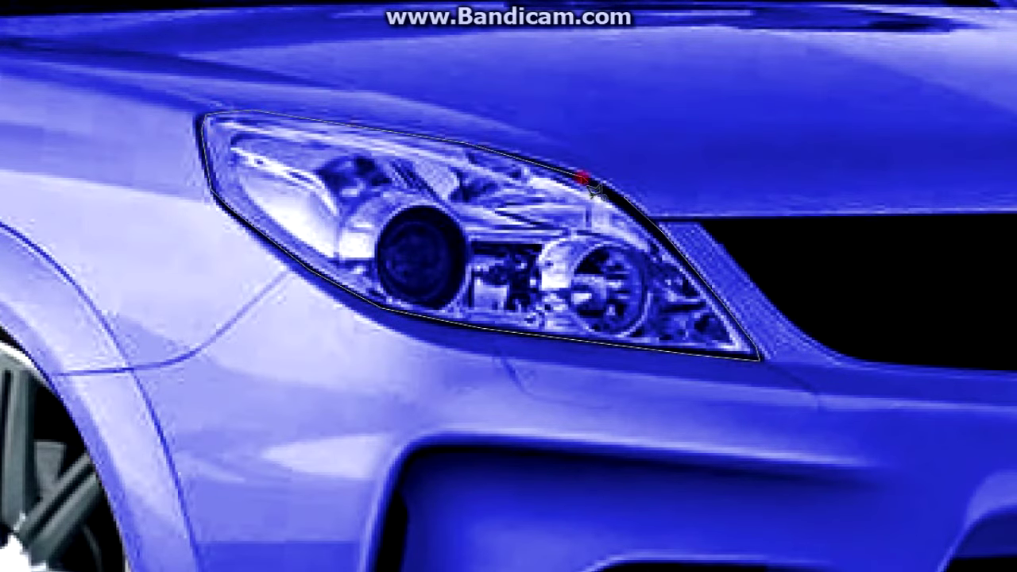
# Select the headlight and windshield to restore their original untinted colours
pyautogui.press('Return')
pyautogui.rightClick(664, 182)
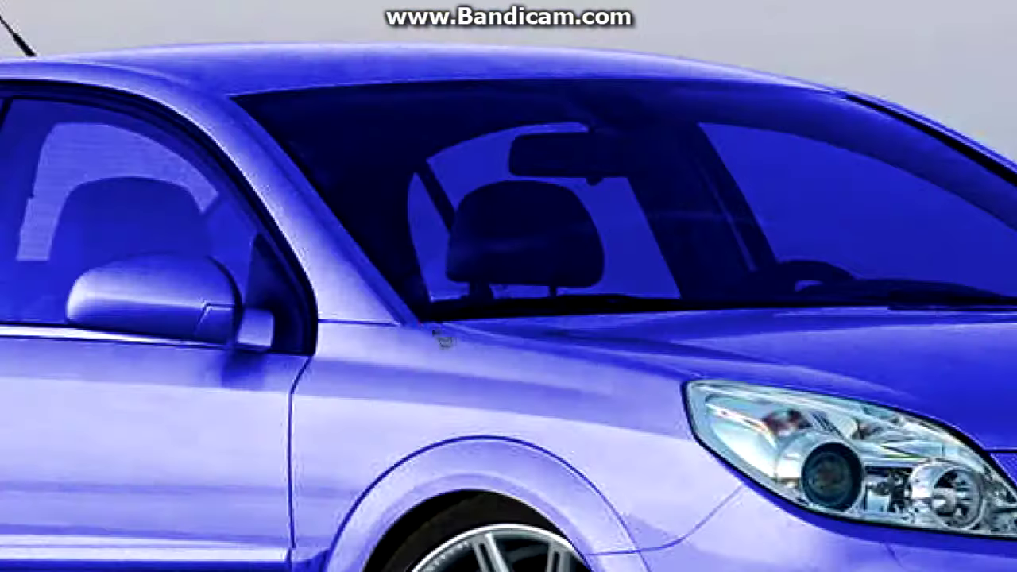
pyautogui.click(598, 311)
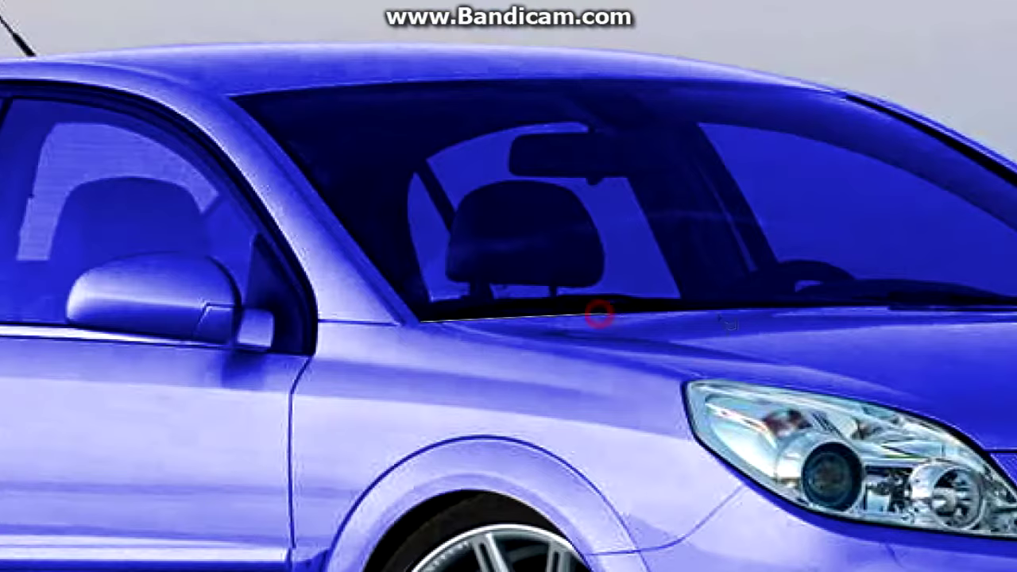
pyautogui.click(973, 308)
pyautogui.click(626, 95)
pyautogui.click(417, 80)
pyautogui.click(41, 99)
pyautogui.click(62, 99)
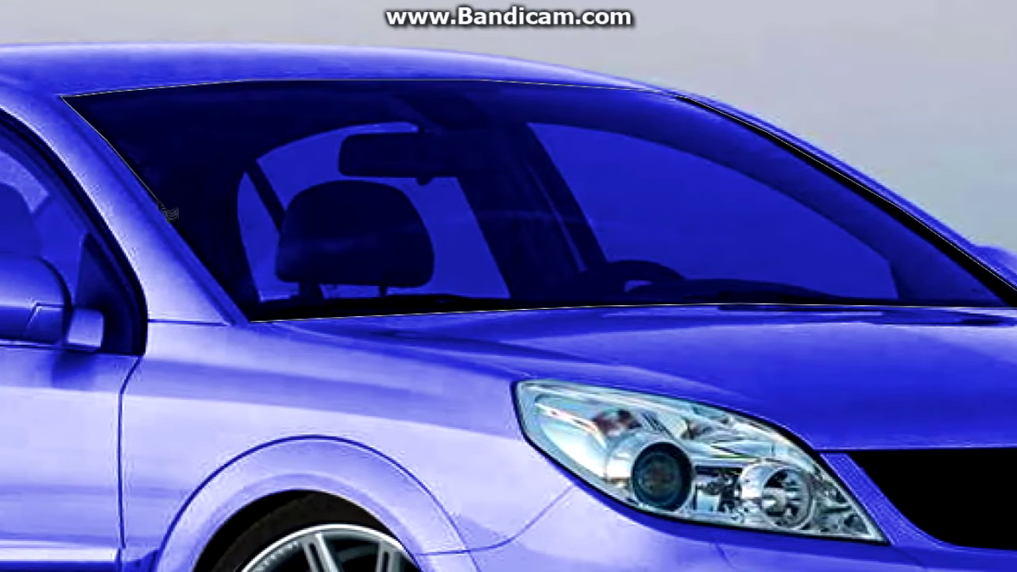
pyautogui.click(252, 316)
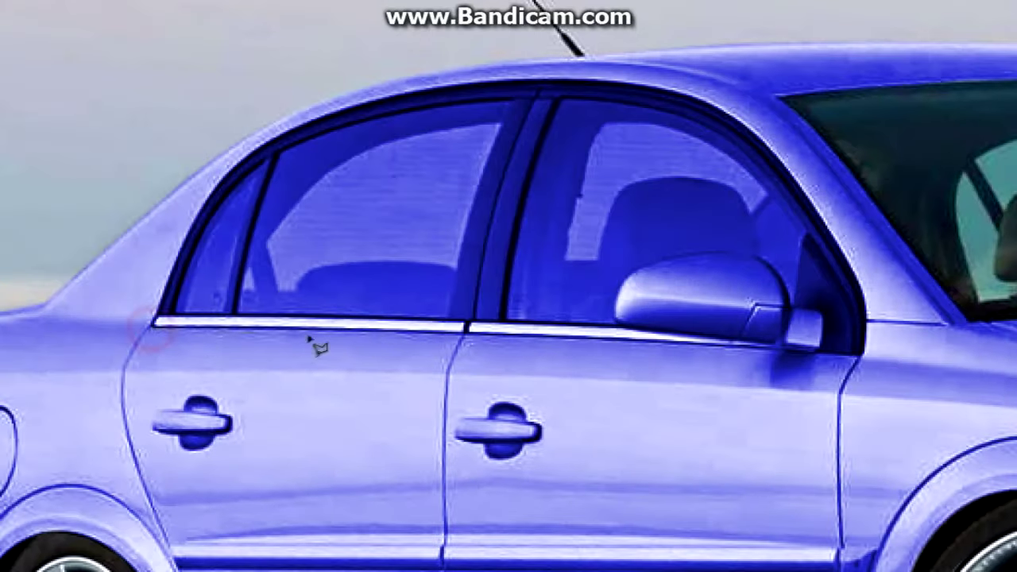
# Enclose both side windows in a polygonal selection and start outlining the side mirror
pyautogui.click(857, 346)
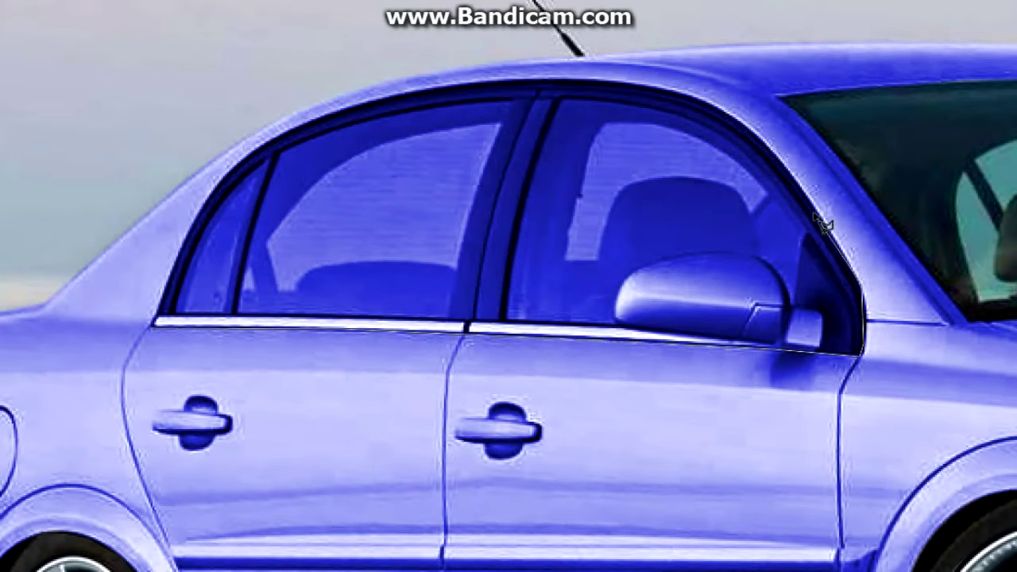
pyautogui.click(459, 86)
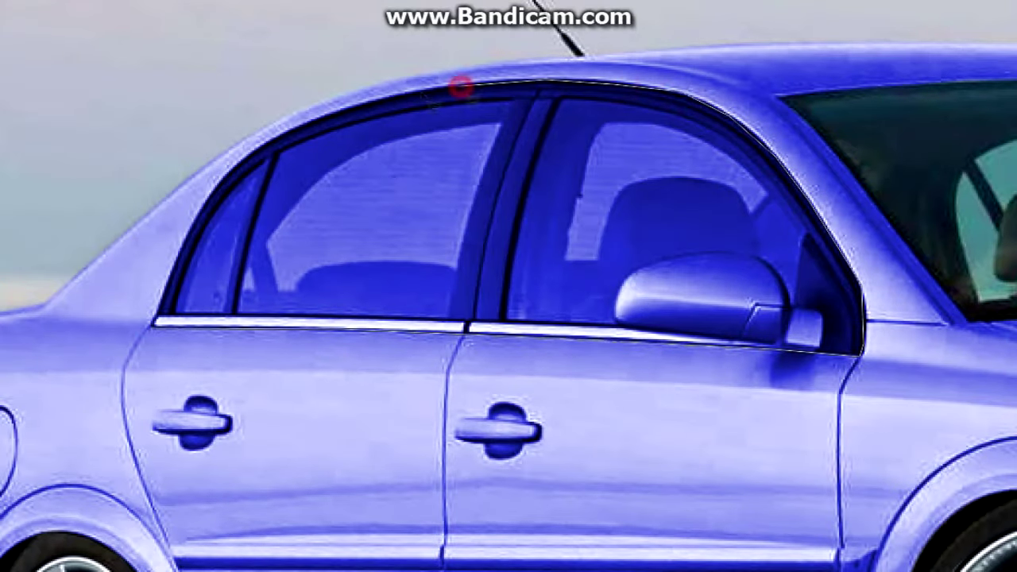
pyautogui.click(157, 319)
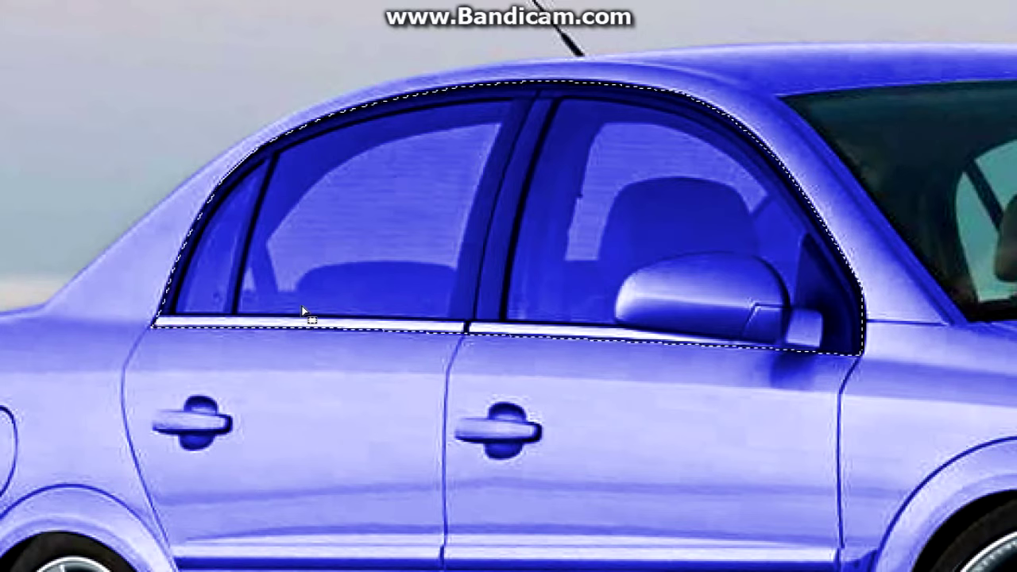
pyautogui.click(820, 355)
pyautogui.click(823, 312)
pyautogui.click(791, 305)
# Subtract the side mirror from the side-window selection
pyautogui.click(757, 254)
pyautogui.click(691, 251)
pyautogui.click(635, 263)
pyautogui.press('Delete')
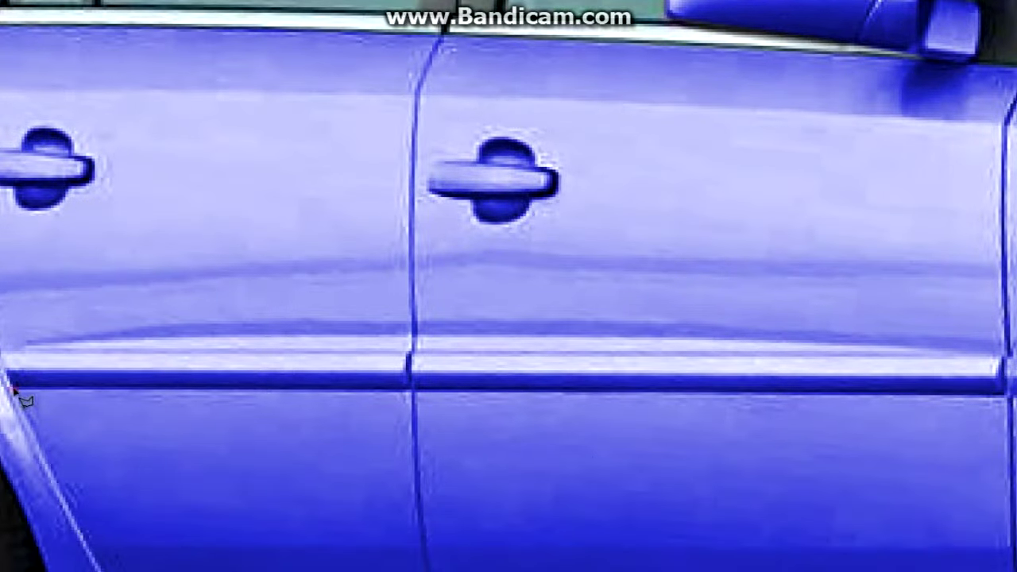
# Outline the door trim strip to restore its original colour
pyautogui.click(757, 390)
pyautogui.click(815, 352)
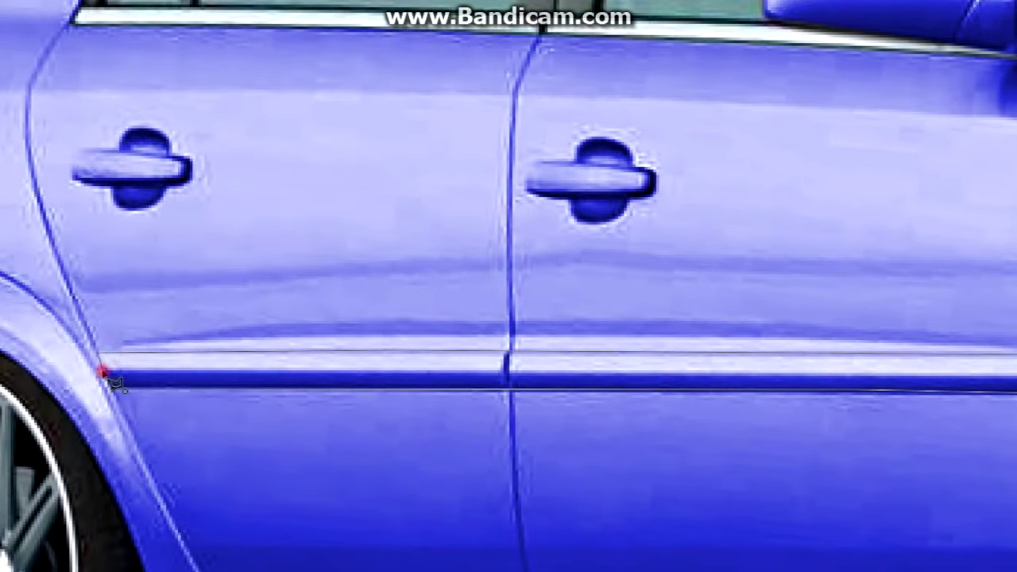
pyautogui.rightClick(416, 242)
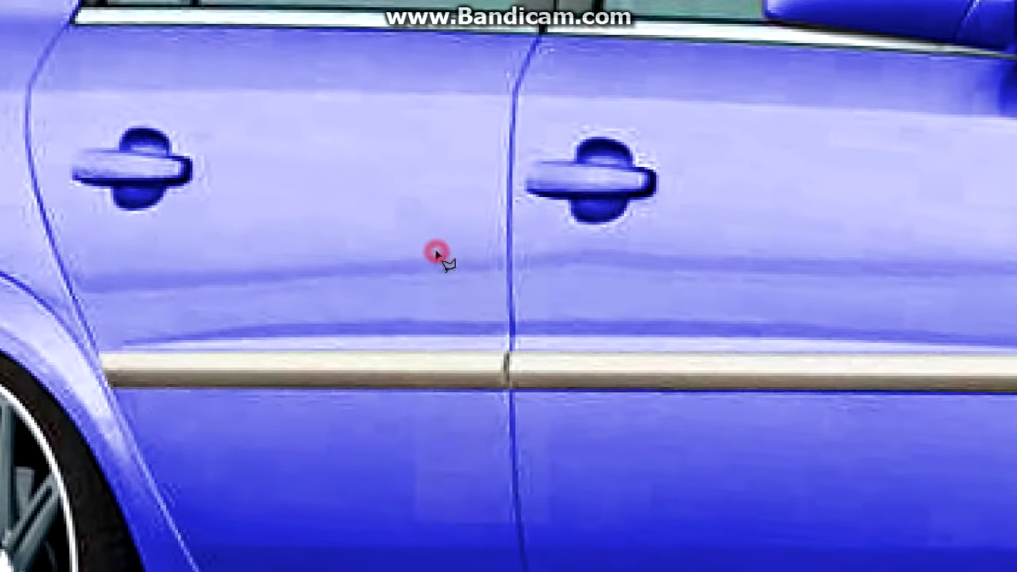